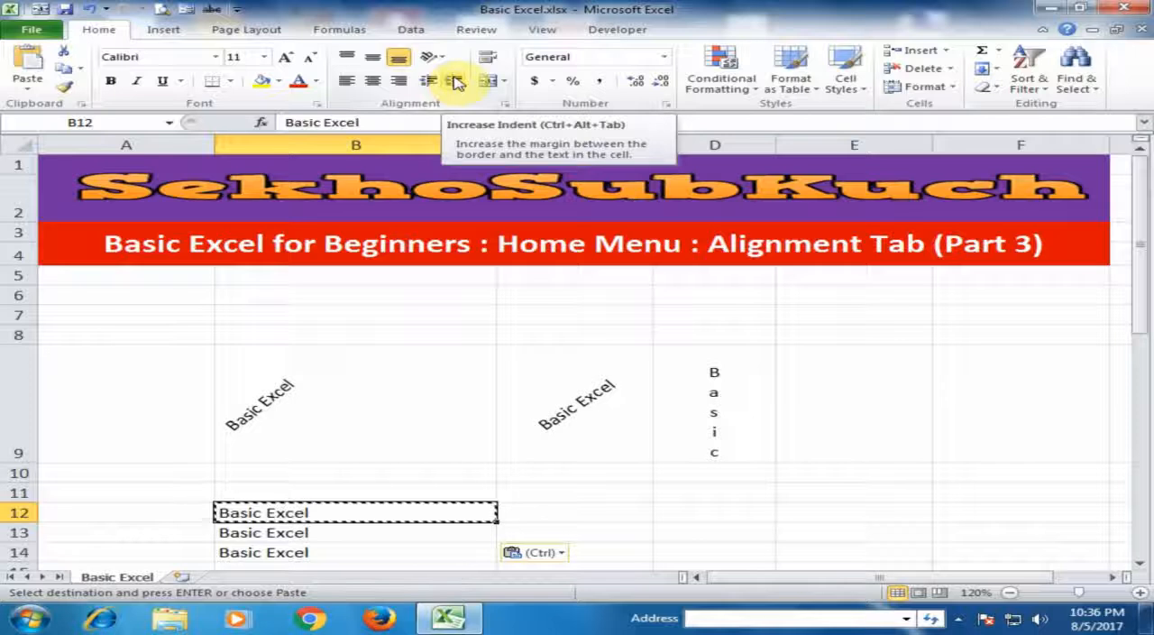
- Try increasing the indent of cell B12 by two levels
{"action": "left_click", "coordinate": [455, 82]}
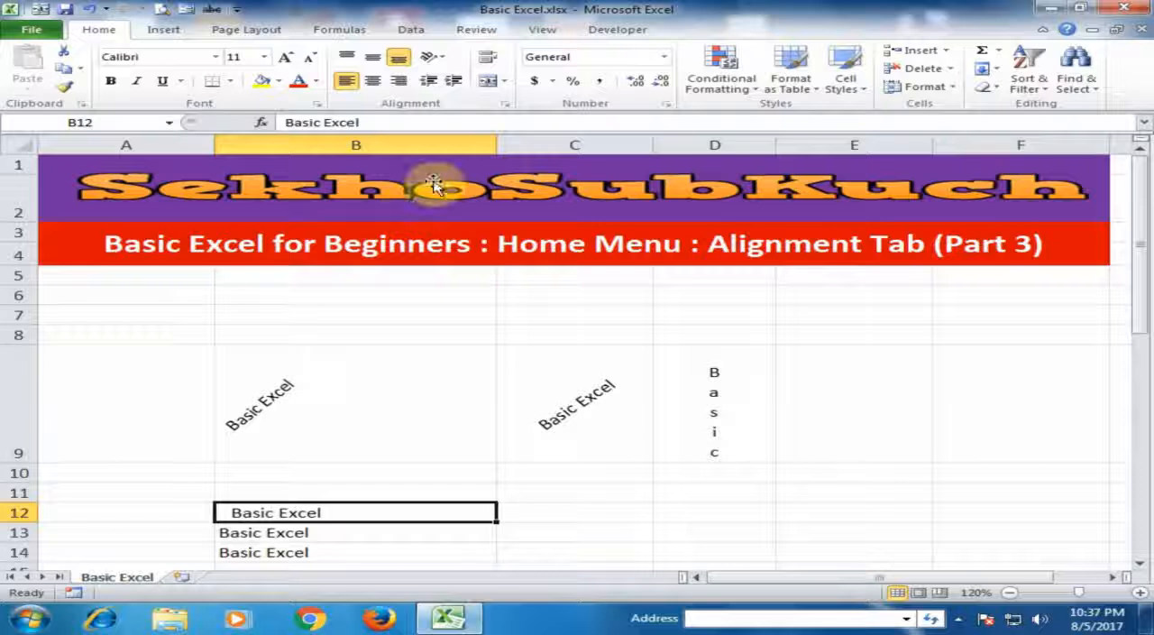
{"action": "left_click", "coordinate": [455, 81]}
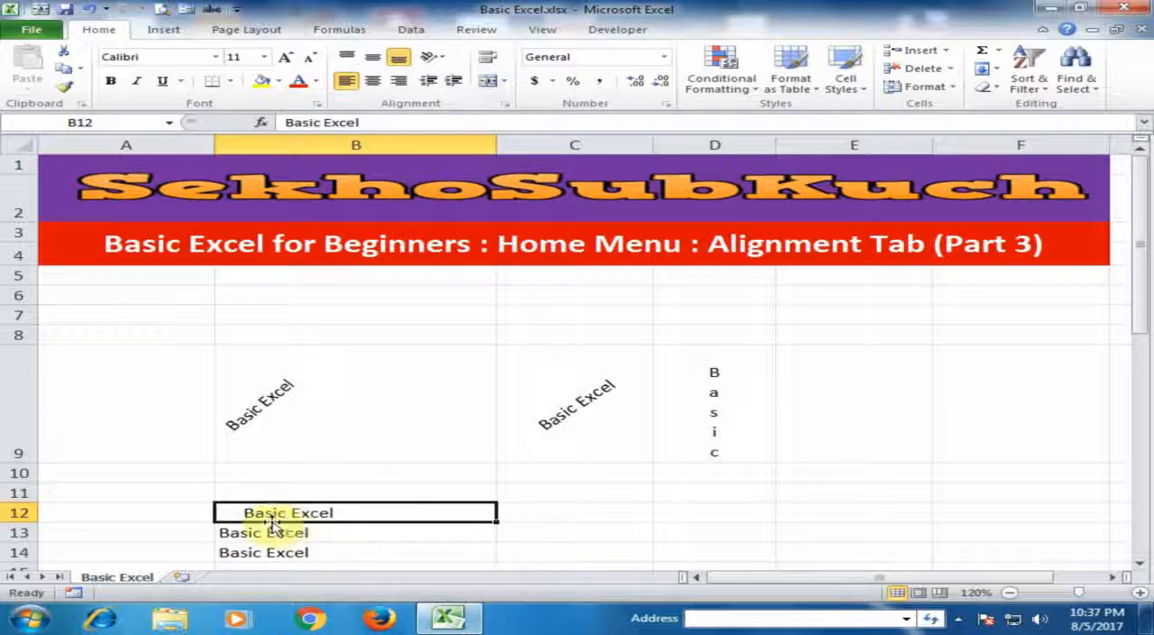
{"action": "key", "text": "ctrl+z"}
{"action": "key", "text": "ctrl+c"}
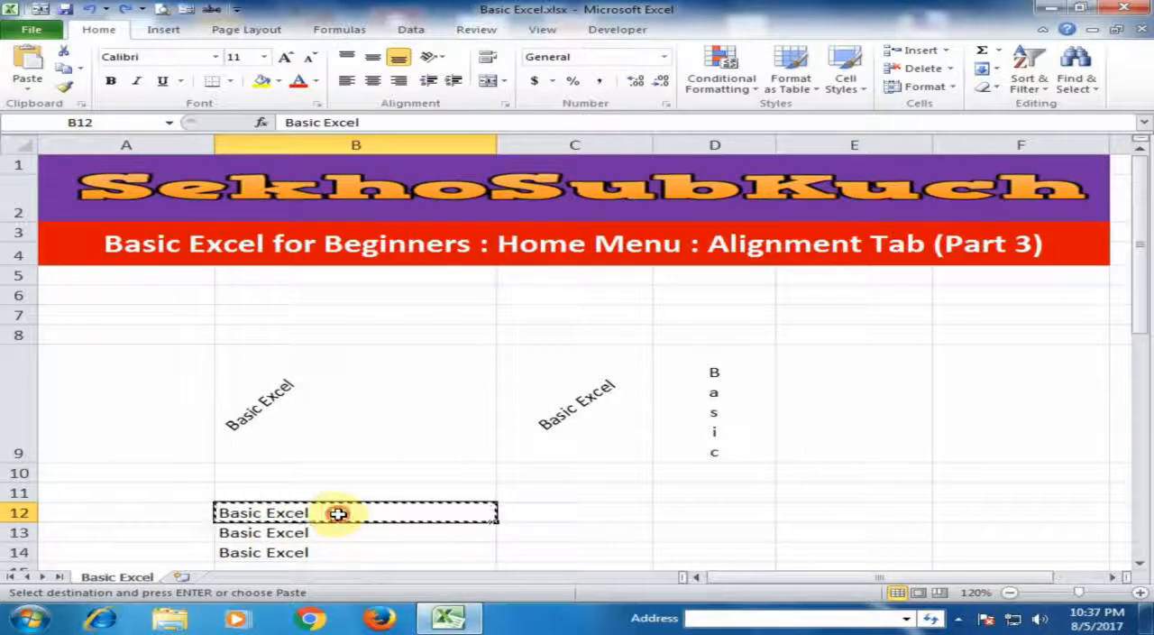
- Increase the indent of the "Basic Excel" cells B12:B14 by two levels
{"action": "left_click_drag", "start_coordinate": [340, 508], "coordinate": [340, 550]}
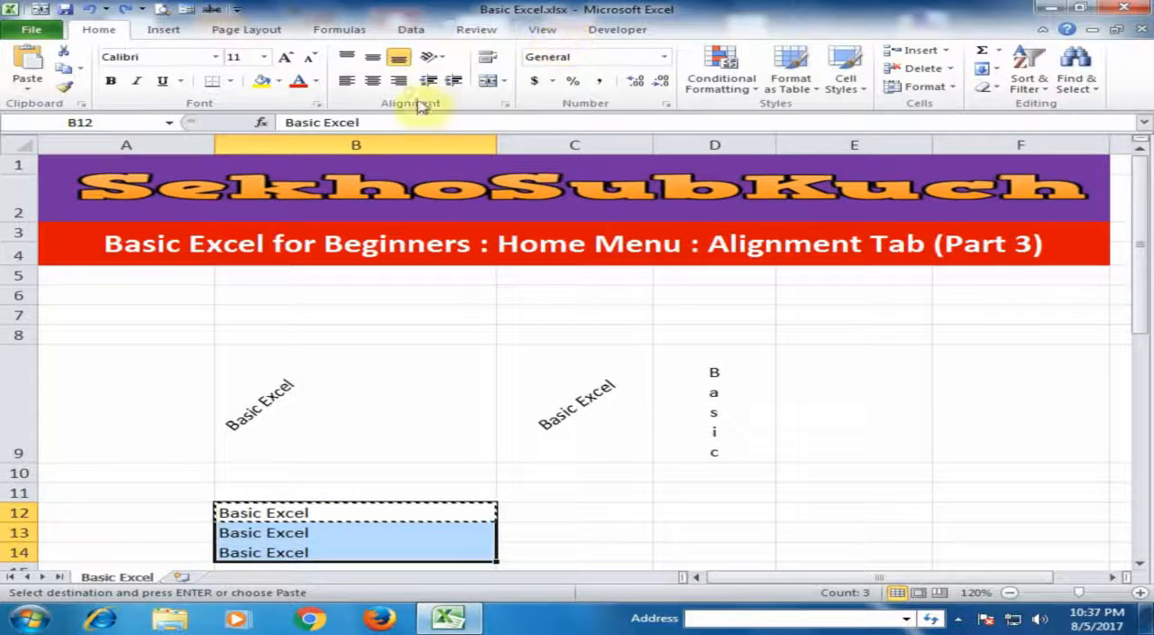
{"action": "left_click", "coordinate": [456, 81]}
{"action": "left_click", "coordinate": [457, 82]}
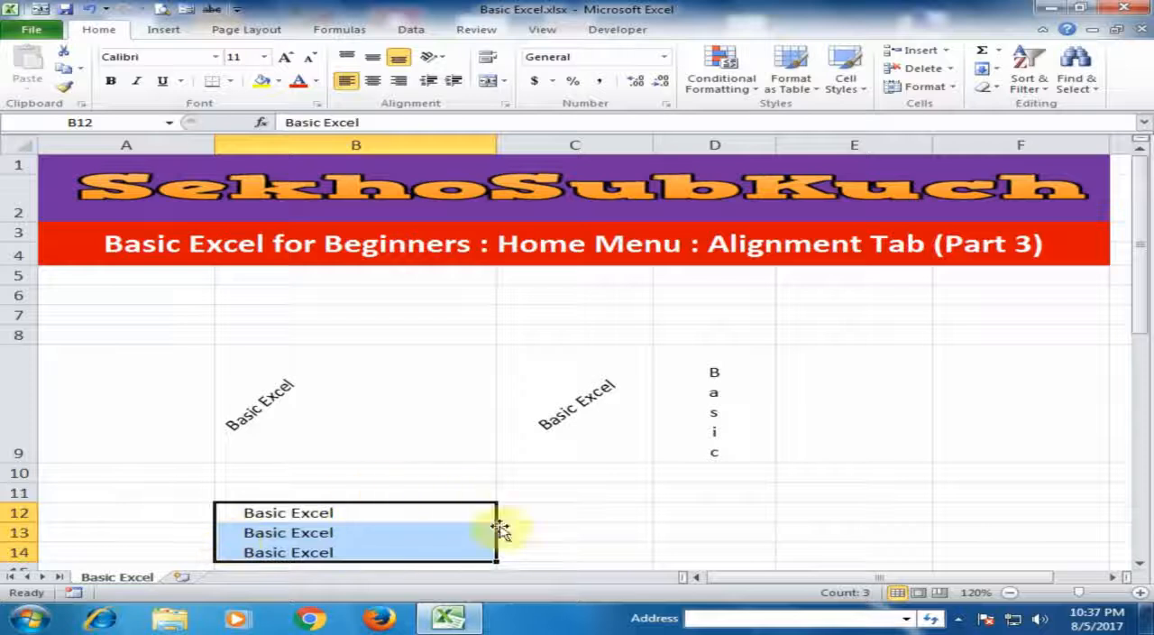
- Decrease the indent of cells B12:B14 by two levels and increase it again by two levels
{"action": "left_click", "coordinate": [430, 83]}
{"action": "left_click", "coordinate": [431, 84]}
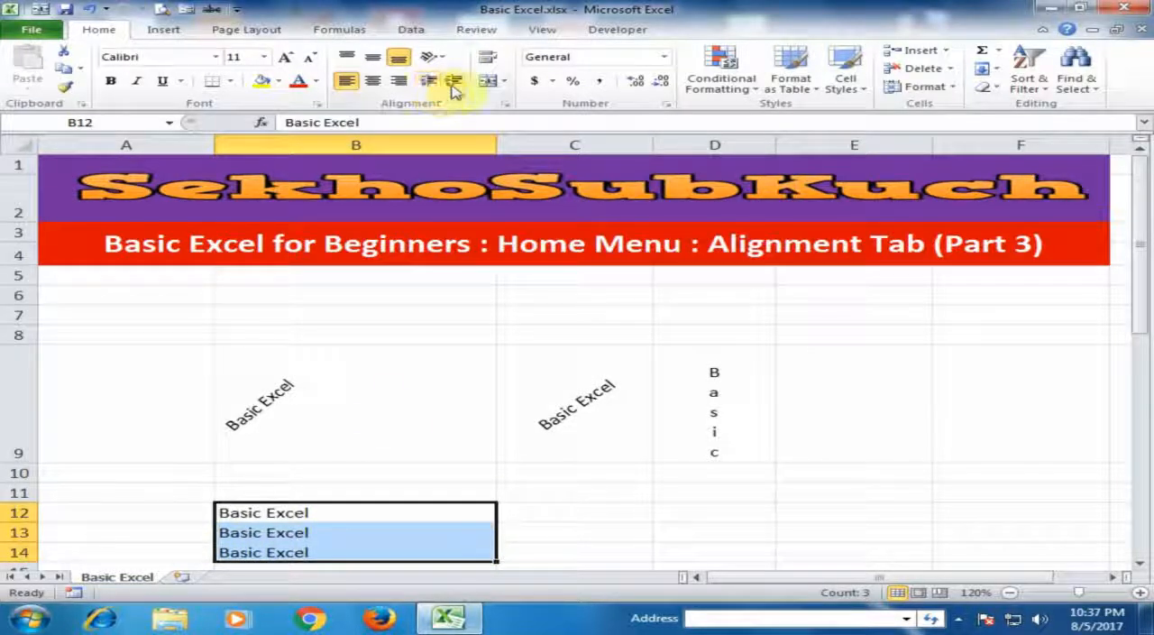
{"action": "left_click", "coordinate": [452, 82]}
{"action": "left_click", "coordinate": [452, 82]}
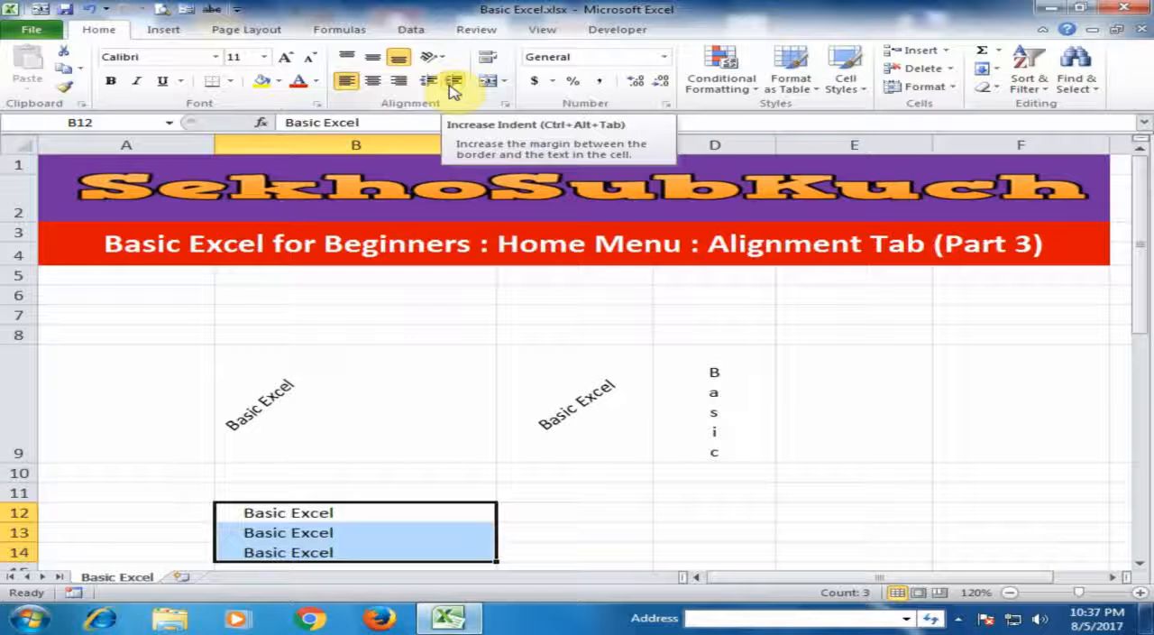
- Enter the text "Basic Excel For Beginners" in cell D12
{"action": "left_click", "coordinate": [597, 512]}
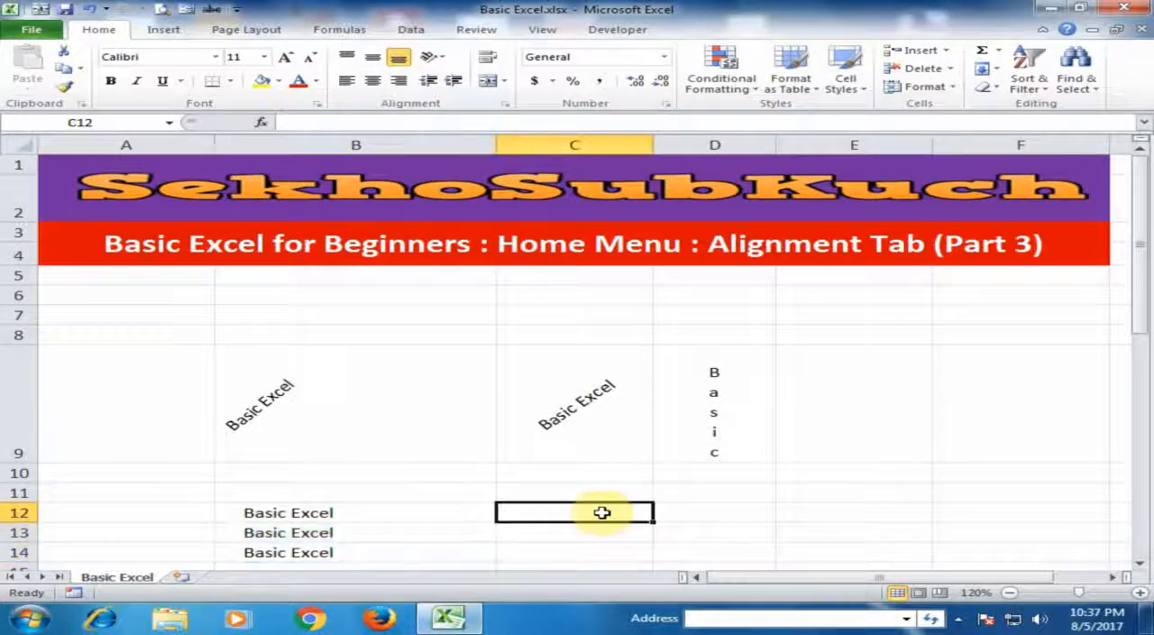
{"action": "left_click_drag", "start_coordinate": [598, 511], "coordinate": [725, 513]}
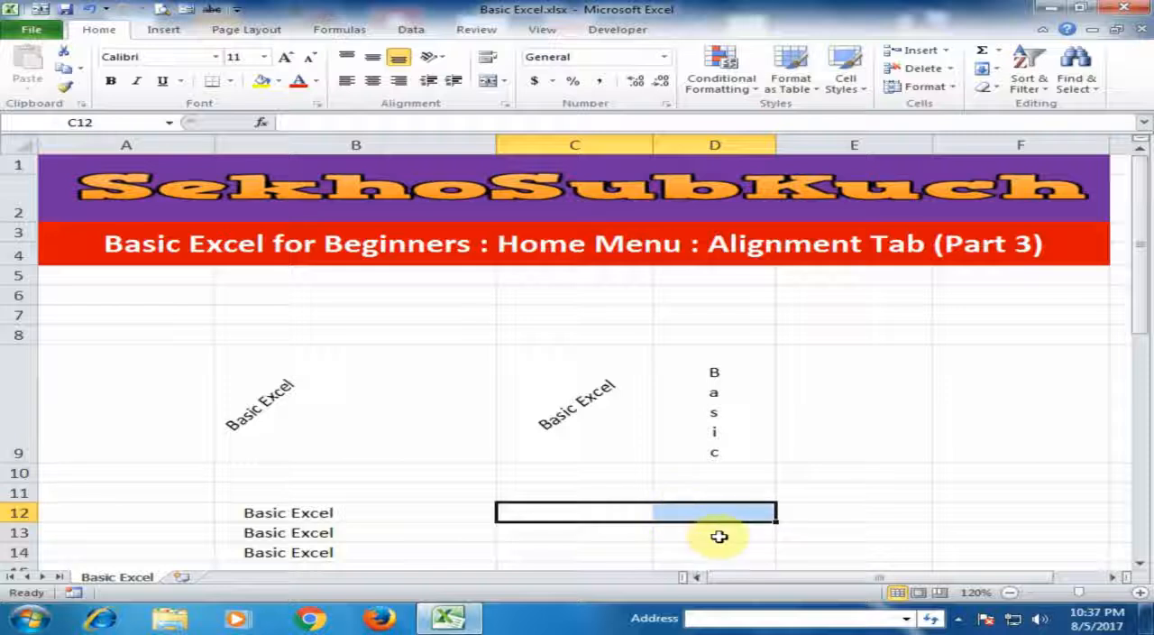
{"action": "key", "text": "Right"}
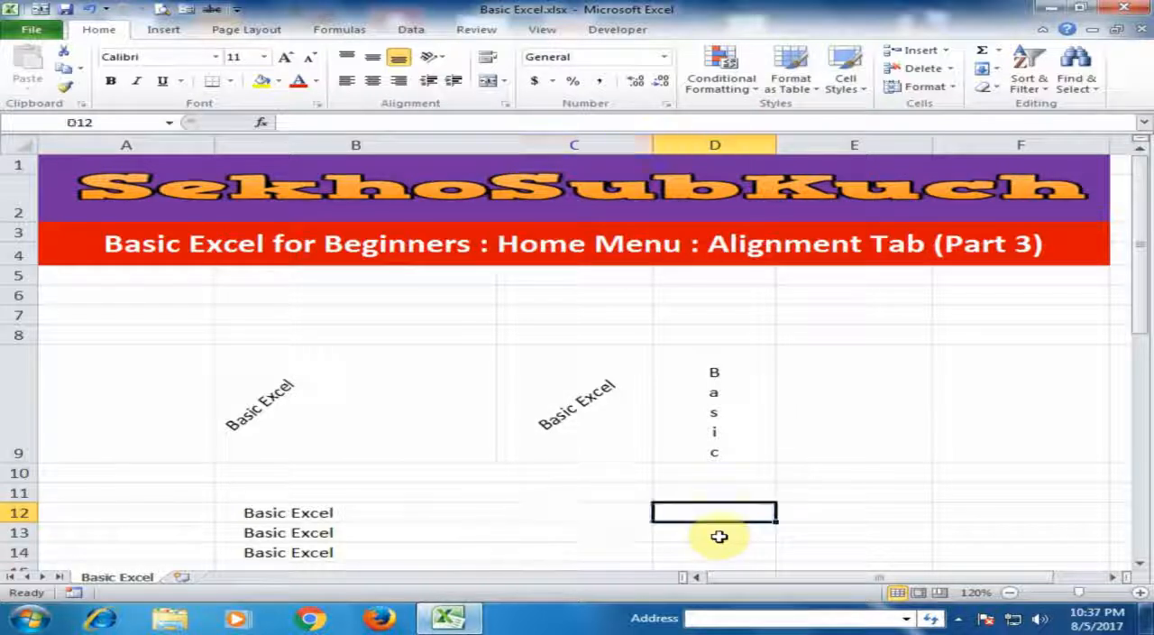
{"action": "type", "text": "Basic E"}
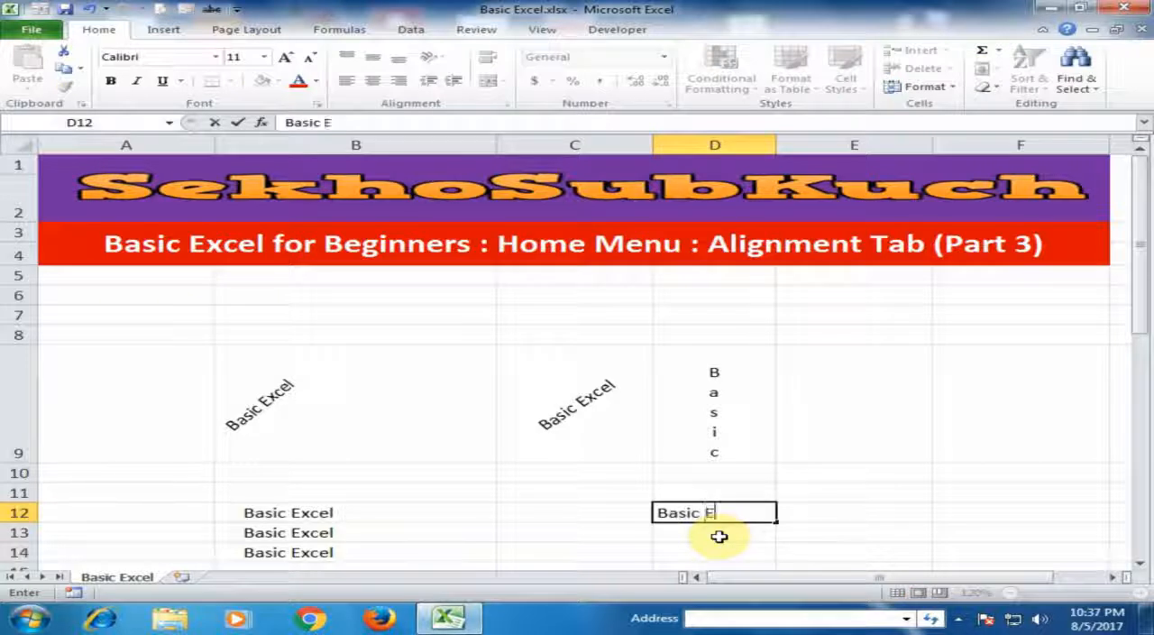
{"action": "type", "text": "xcel For"}
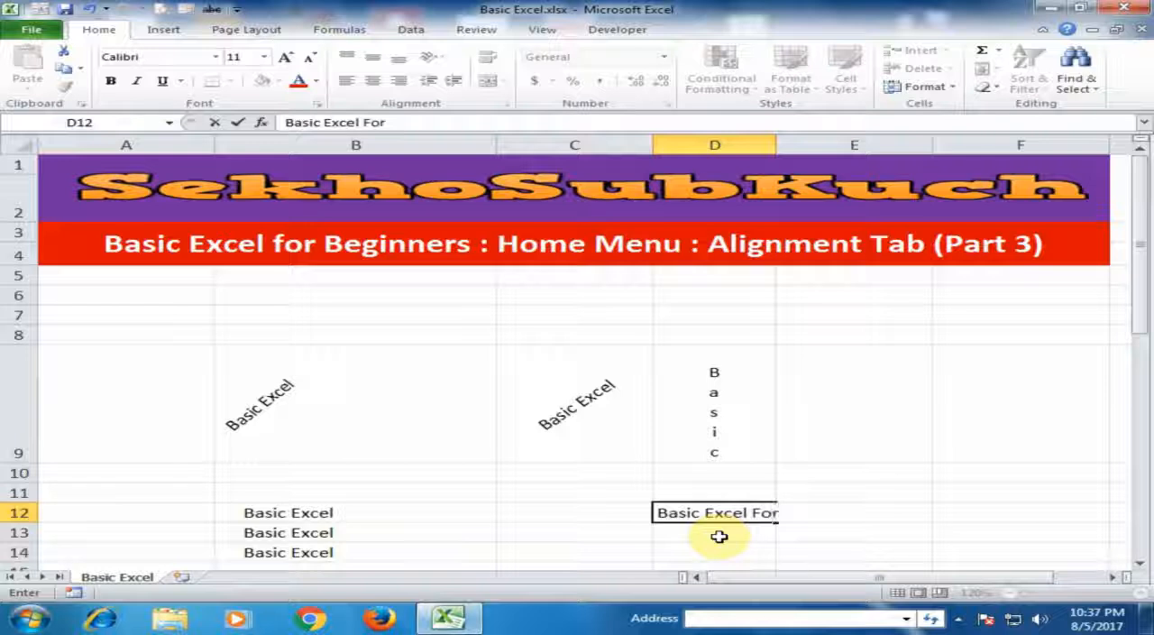
{"action": "type", "text": " Beginners"}
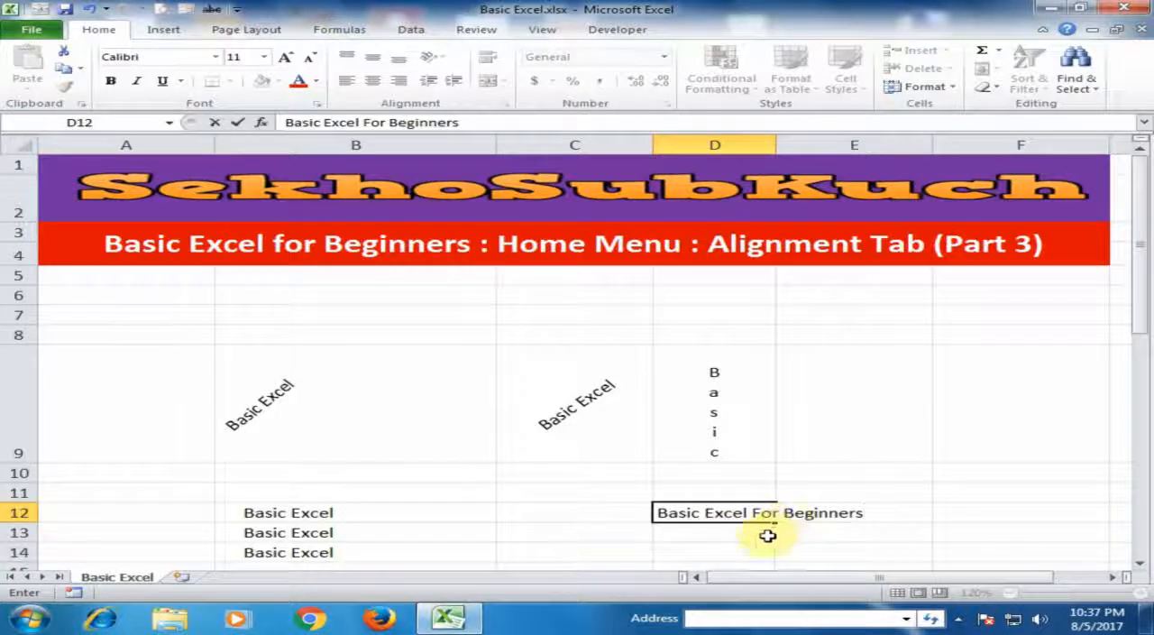
{"action": "key", "text": "Return"}
- Merge and center cells D12:E12 holding the "Basic Excel For Beginners" text
{"action": "left_click", "coordinate": [749, 513]}
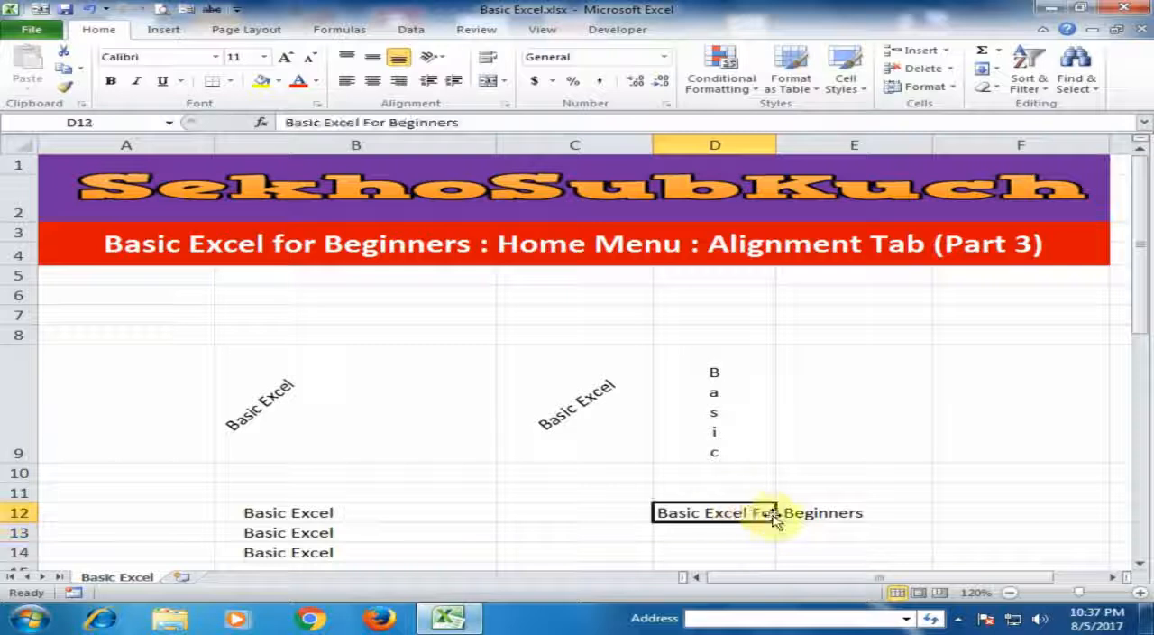
{"action": "left_click", "coordinate": [820, 513]}
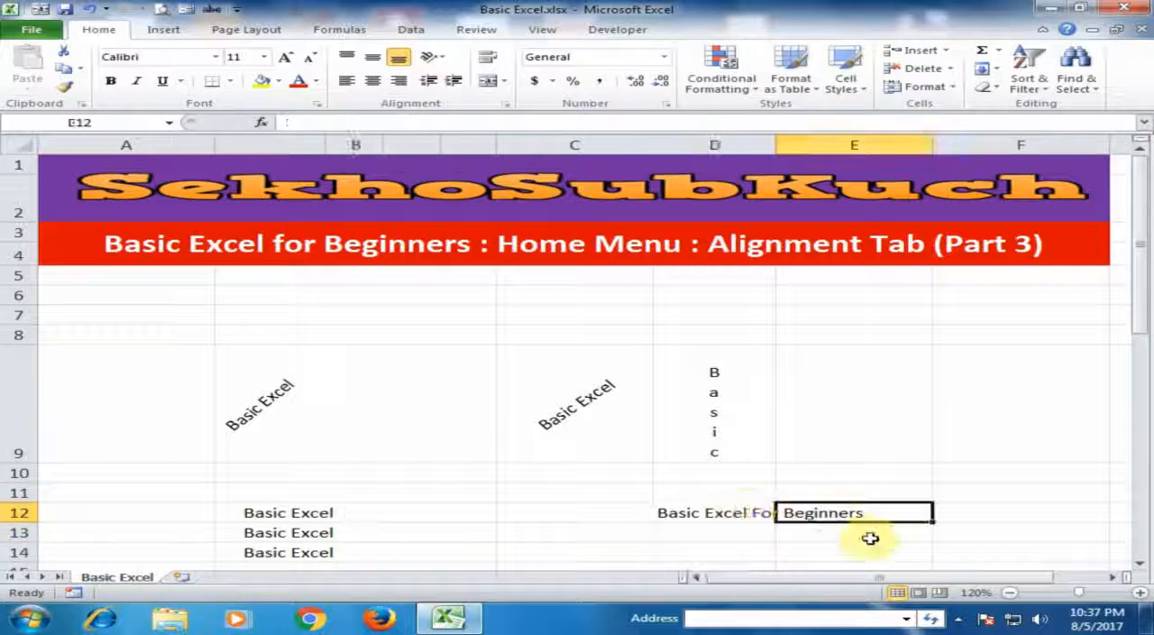
{"action": "left_click_drag", "start_coordinate": [727, 512], "coordinate": [825, 512]}
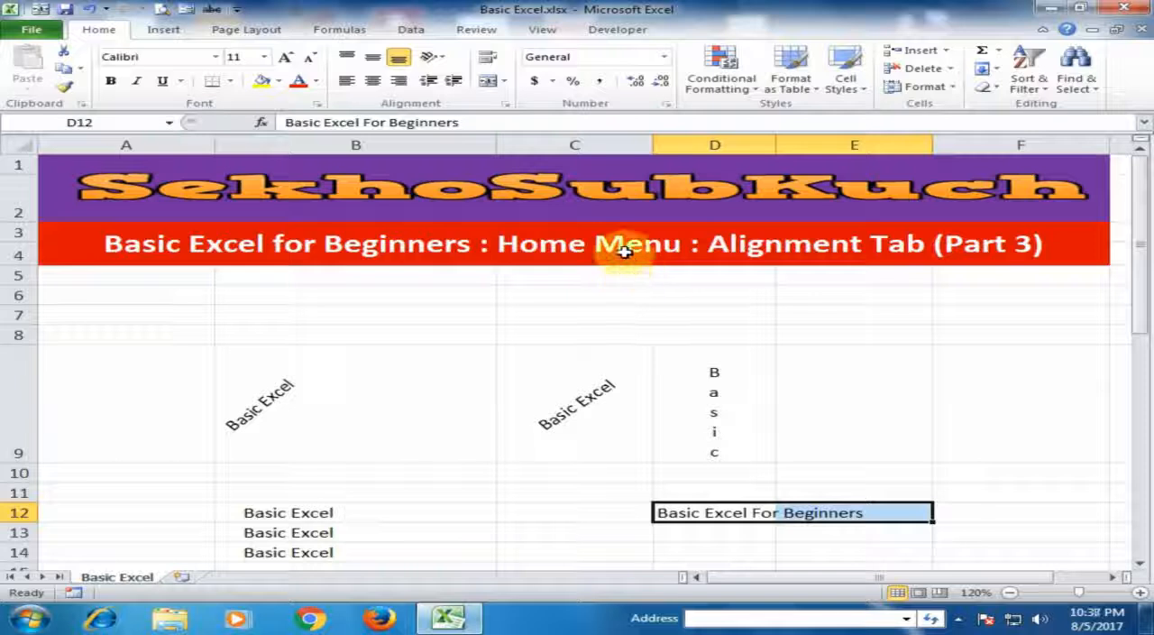
{"action": "left_click", "coordinate": [487, 82]}
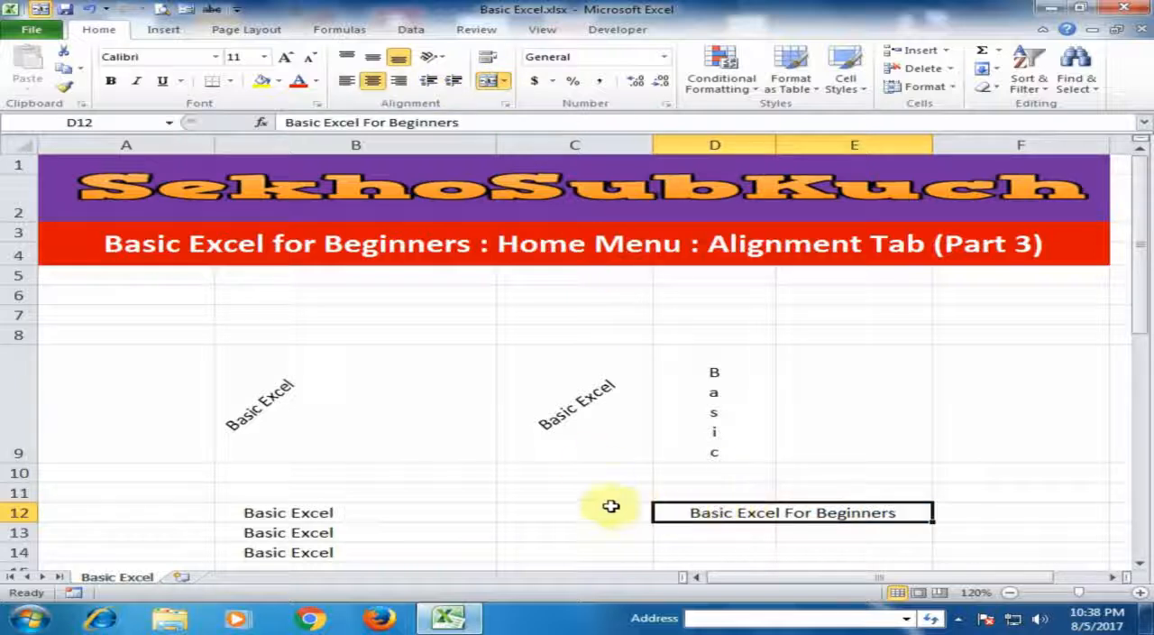
{"action": "left_click", "coordinate": [561, 495]}
- Unmerge the merged cell D12:E12
{"action": "left_click", "coordinate": [685, 510]}
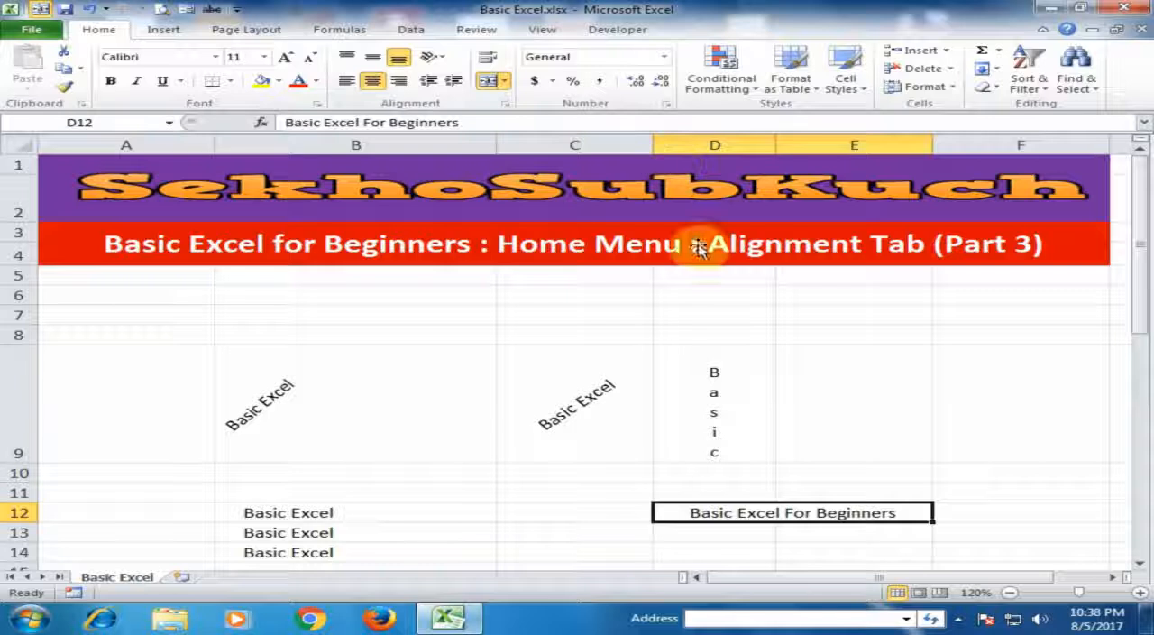
{"action": "left_click", "coordinate": [504, 81]}
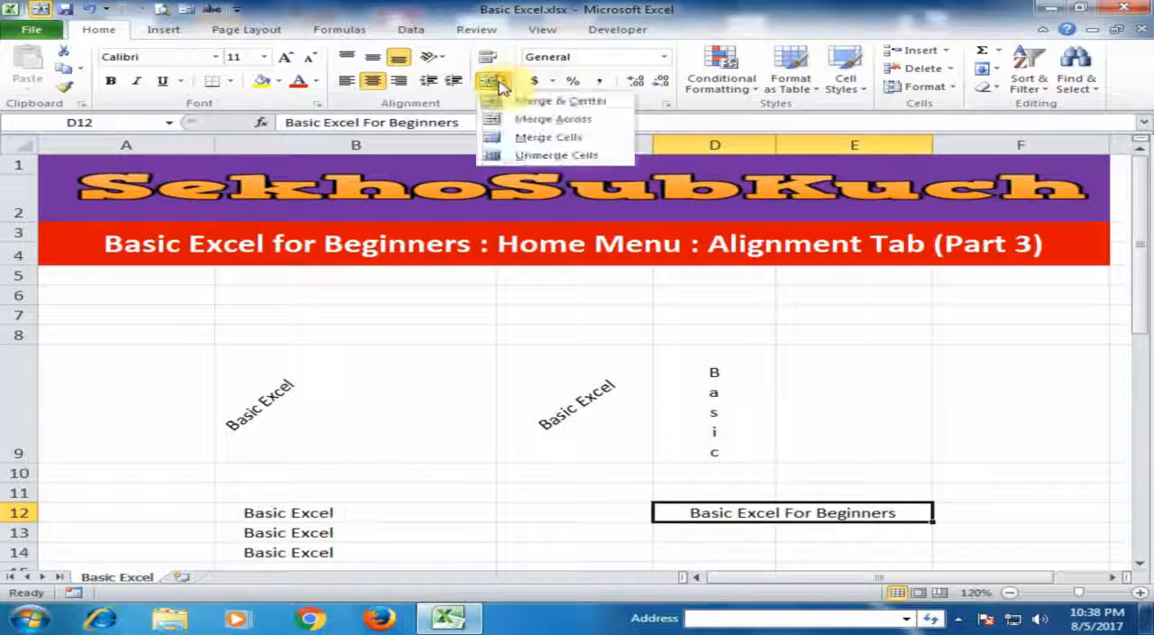
{"action": "left_click", "coordinate": [520, 170]}
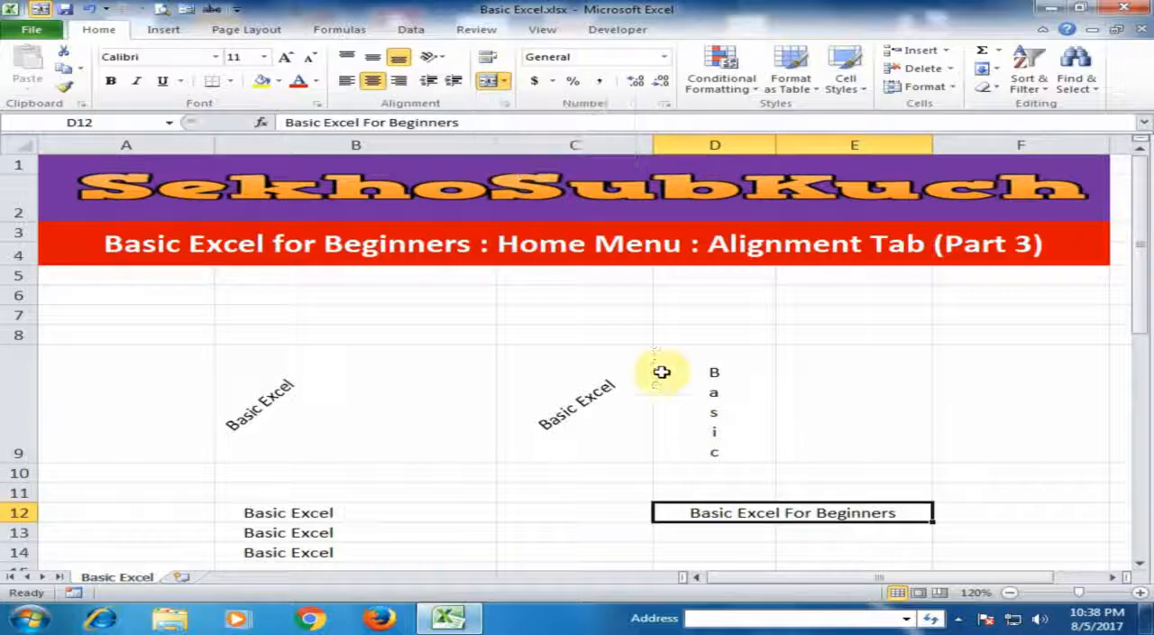
{"action": "left_click", "coordinate": [503, 81]}
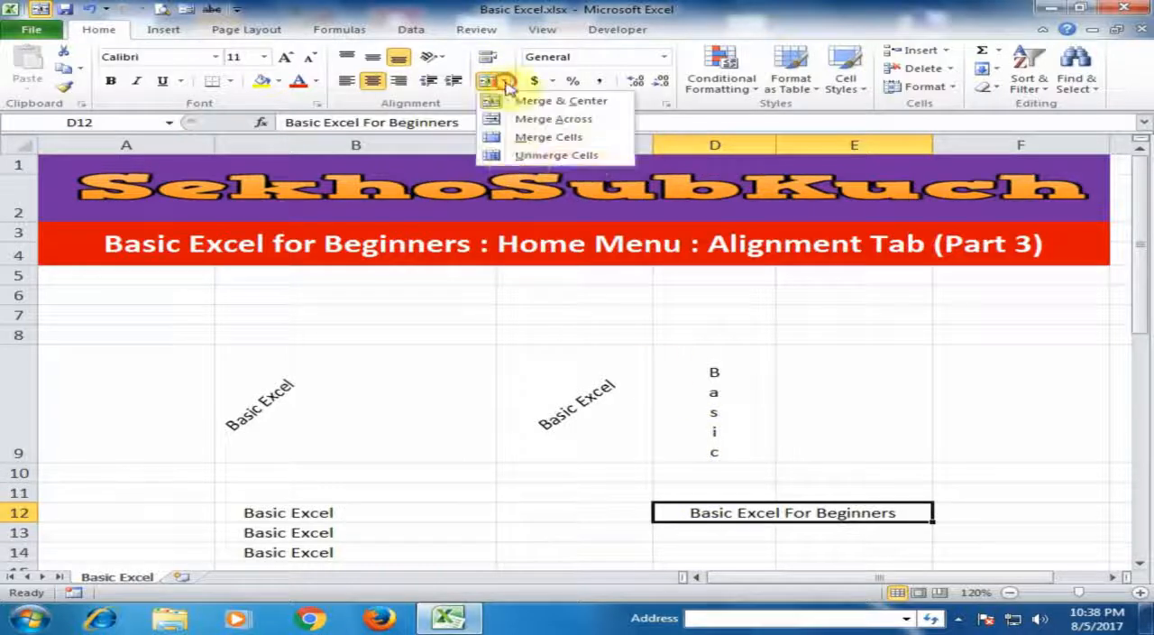
{"action": "left_click", "coordinate": [524, 155]}
{"action": "left_click", "coordinate": [663, 532]}
- Merge and center cells C12:E12 around the "Basic Excel For Beginners" text
{"action": "left_click_drag", "start_coordinate": [675, 511], "coordinate": [856, 511]}
{"action": "left_click_drag", "start_coordinate": [587, 512], "coordinate": [838, 513]}
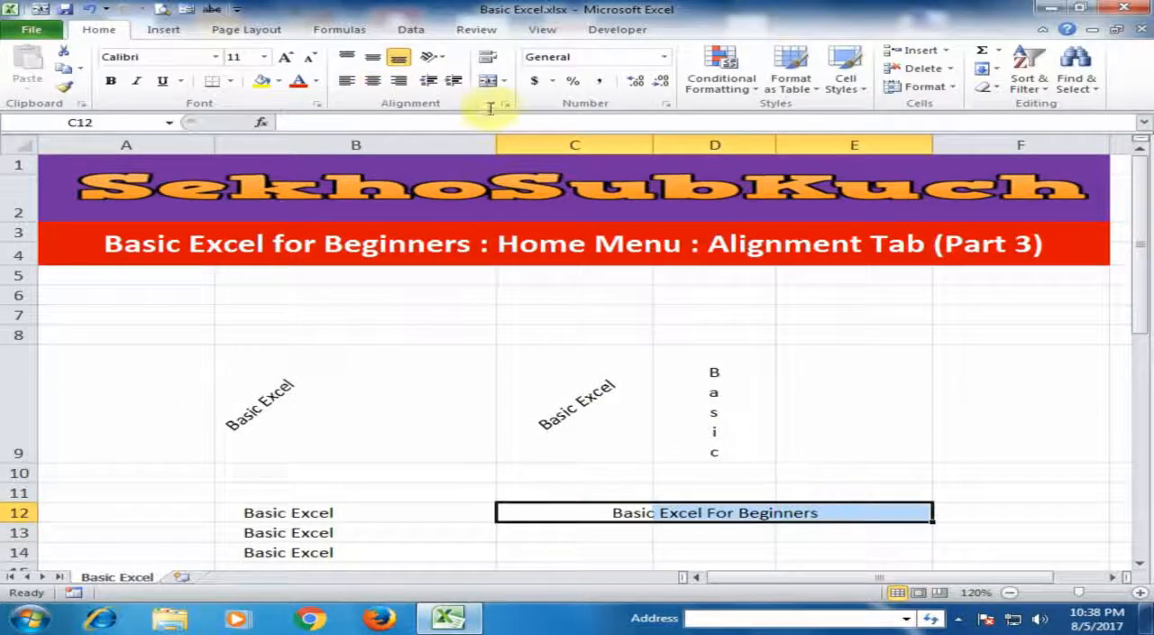
{"action": "left_click", "coordinate": [487, 81]}
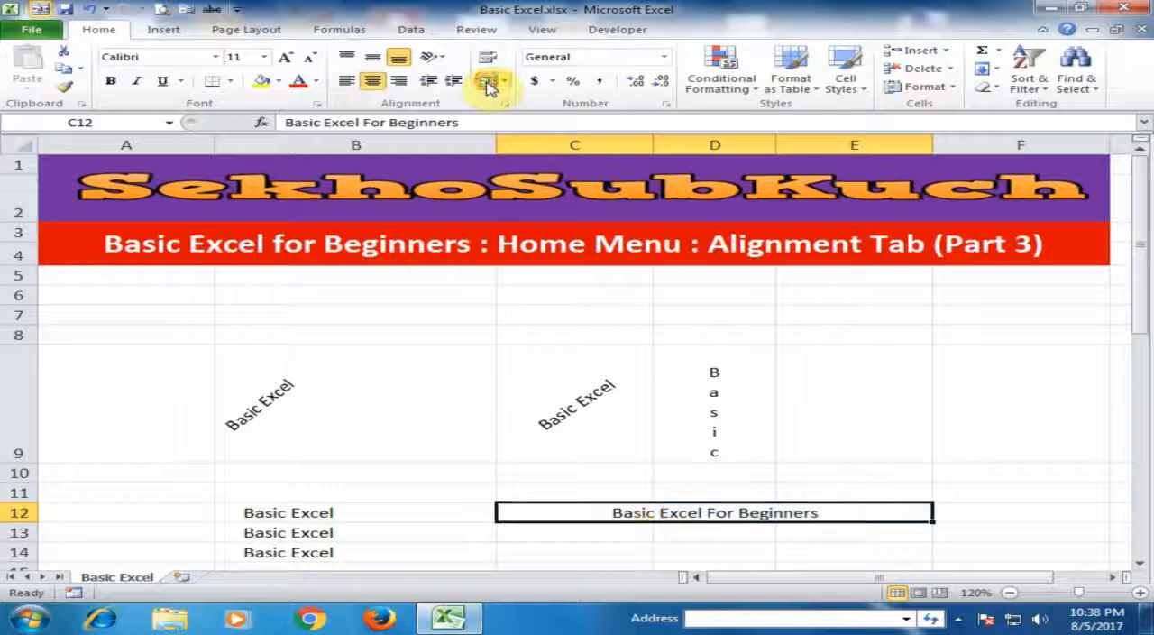
- Turn on Wrap Text for the empty cell C14
{"action": "left_click", "coordinate": [618, 546]}
{"action": "scroll", "coordinate": [621, 544], "scroll_direction": "down", "scroll_amount": 1}
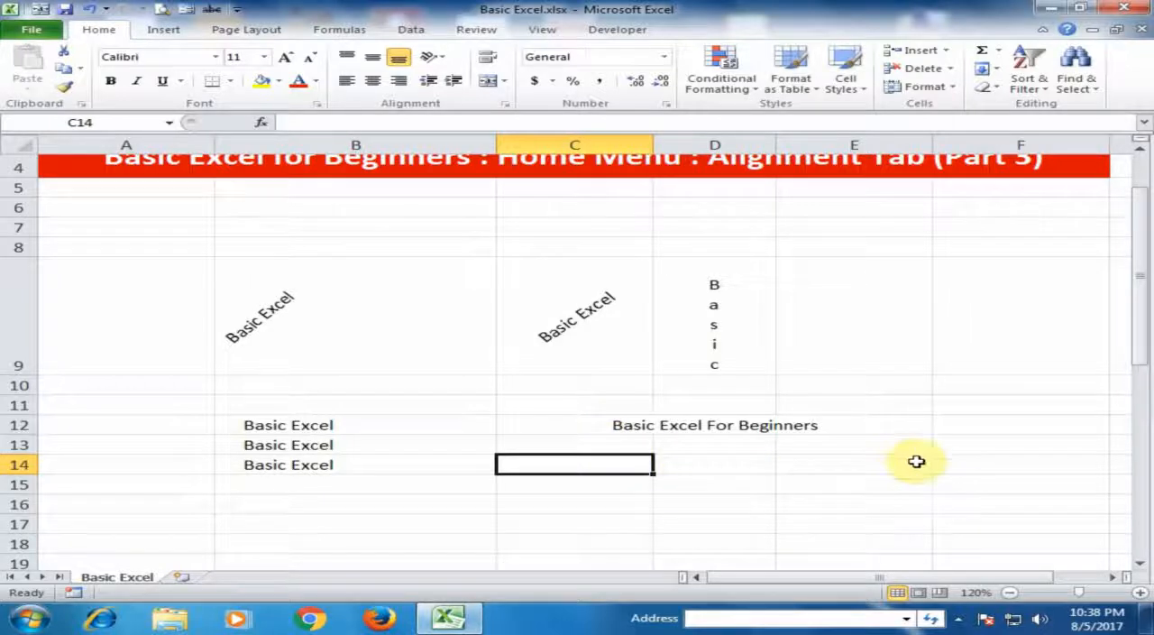
{"action": "left_click", "coordinate": [497, 62]}
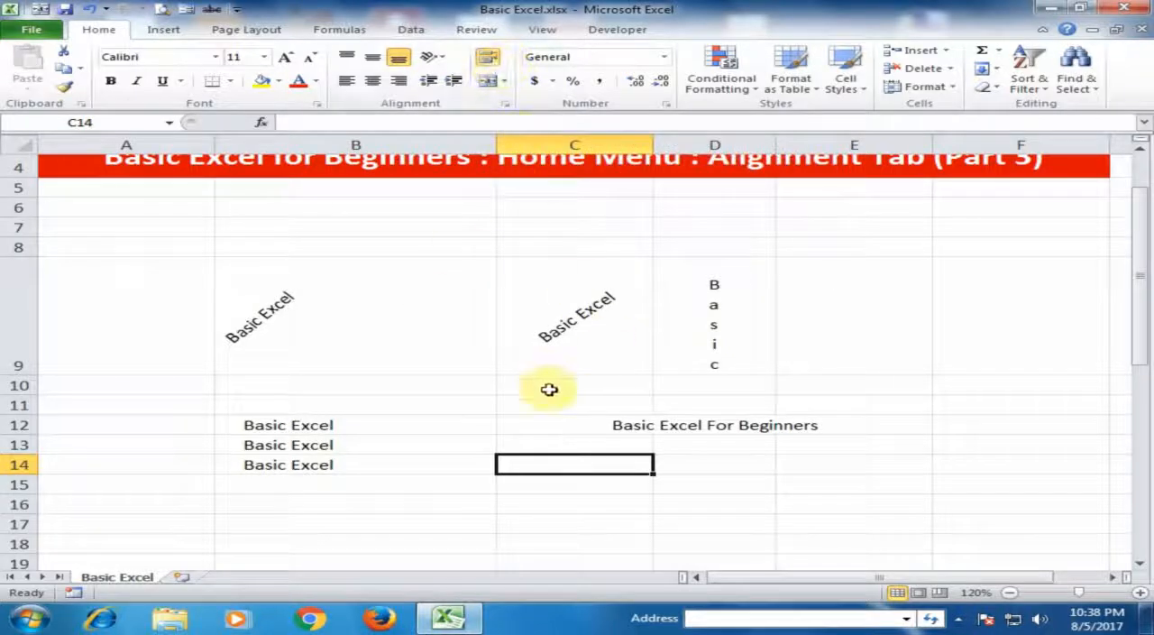
- Enter the text "Advance Excel For Exper" in cell C14
{"action": "type", "text": "A"}
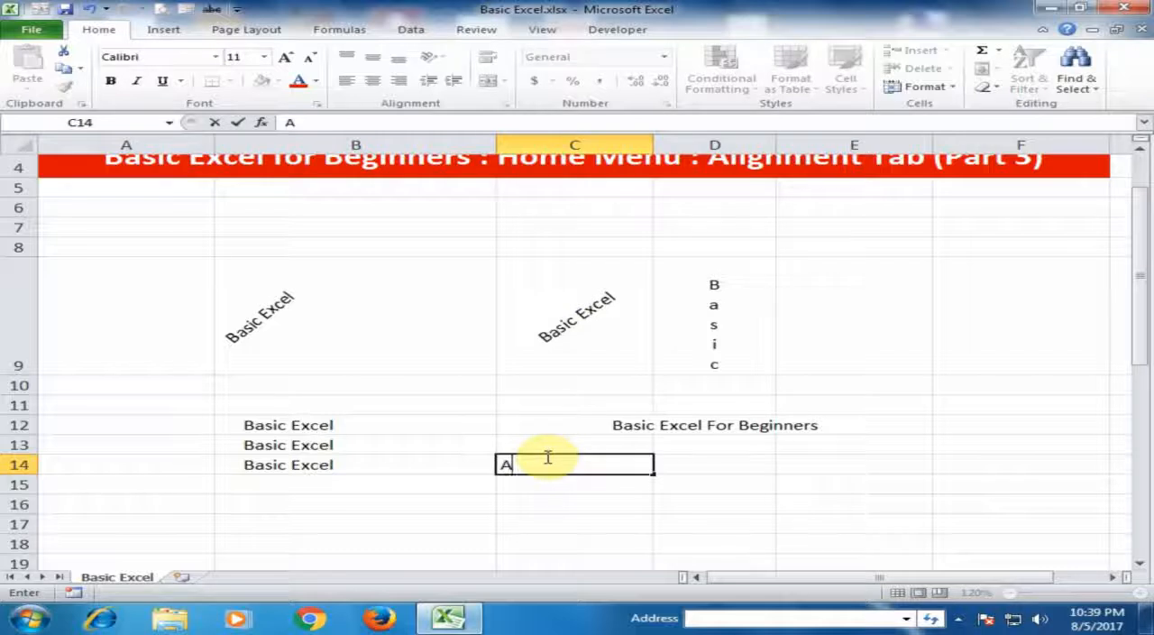
{"action": "type", "text": "dva"}
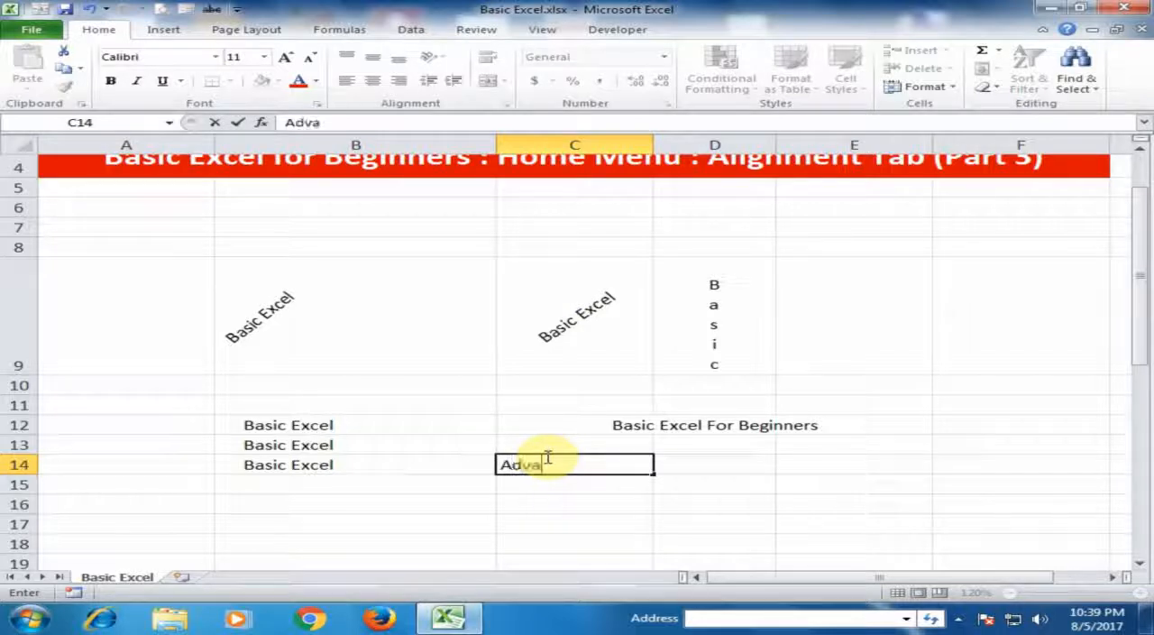
{"action": "type", "text": "nce Exce"}
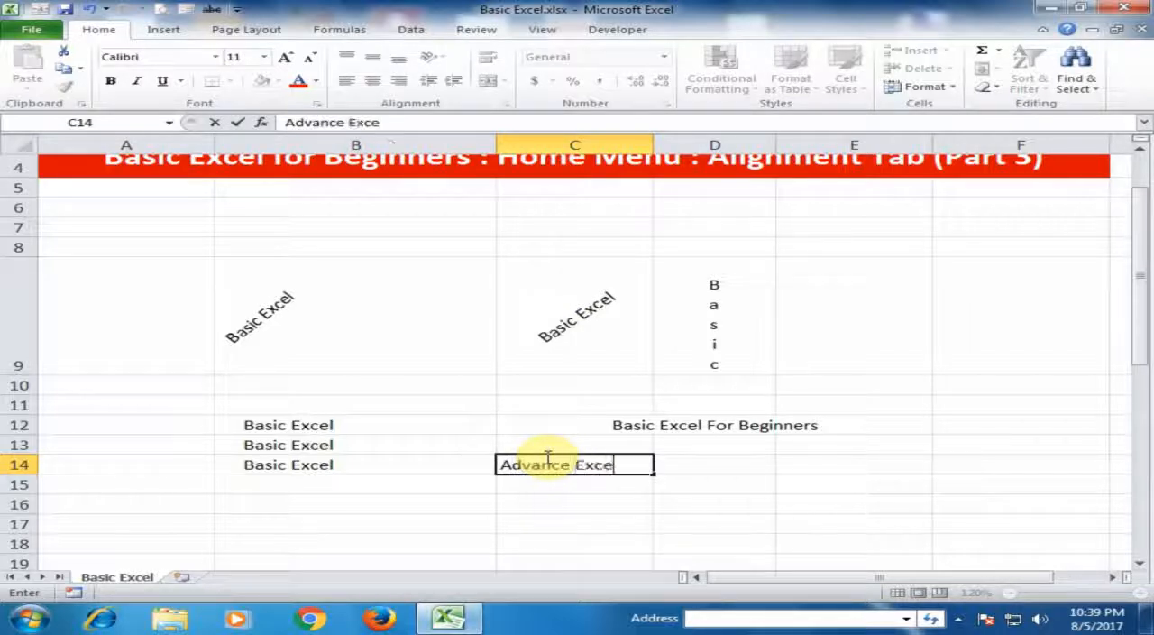
{"action": "type", "text": "l For"}
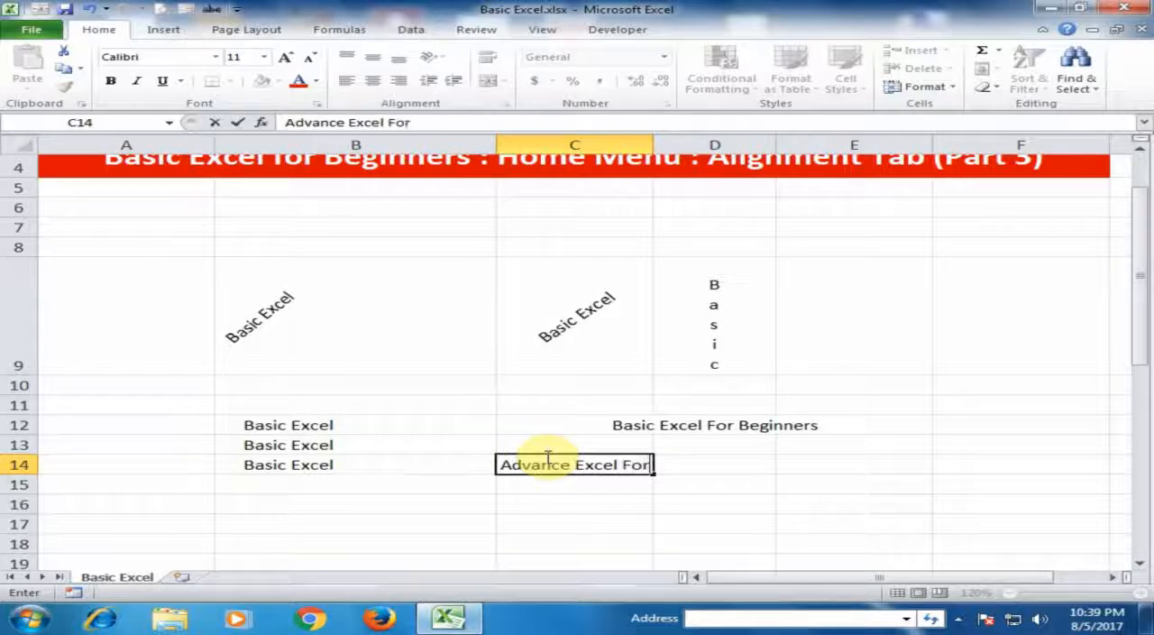
{"action": "type", "text": " Exper"}
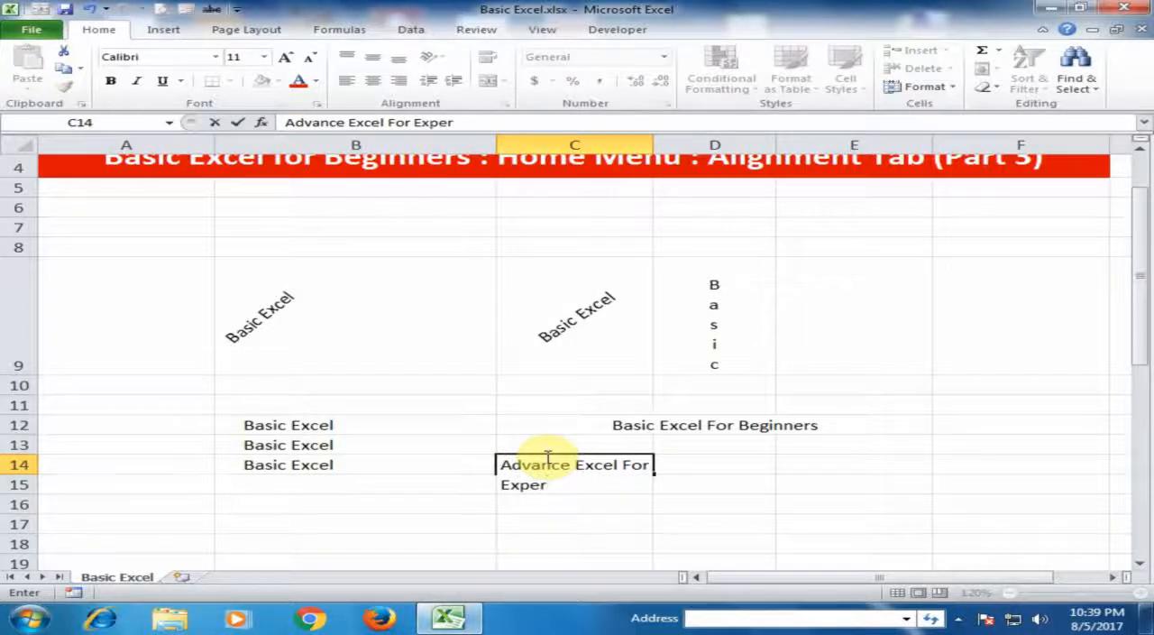
{"action": "key", "text": "Return"}
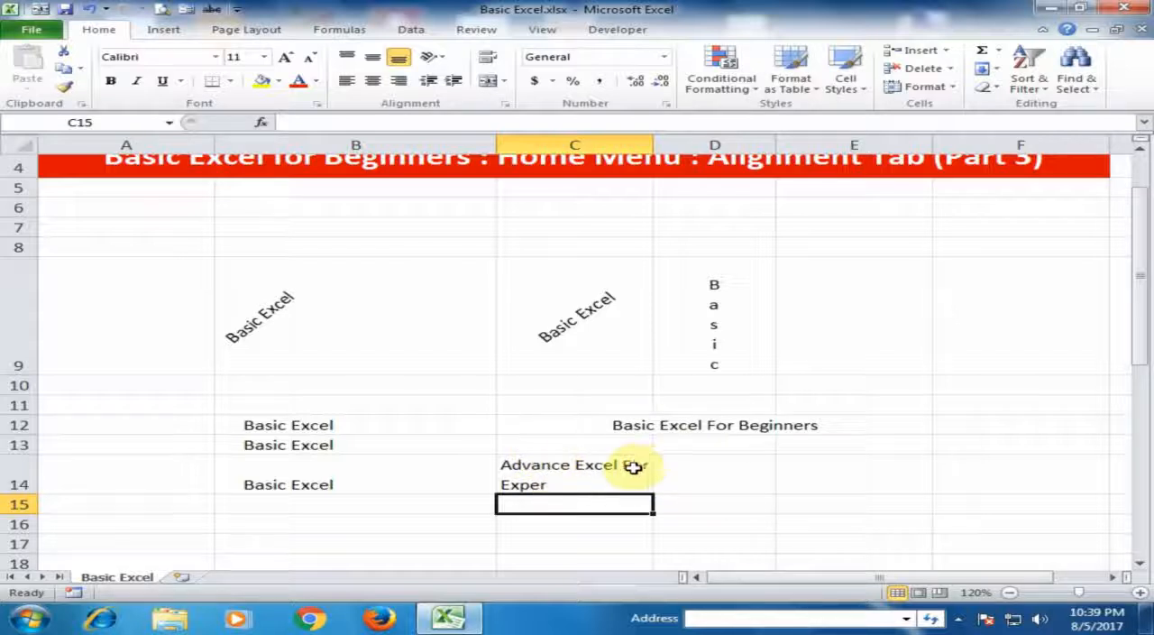
- Narrow column C slightly to reflow the wrapped text in cell C14
{"action": "left_click", "coordinate": [558, 476]}
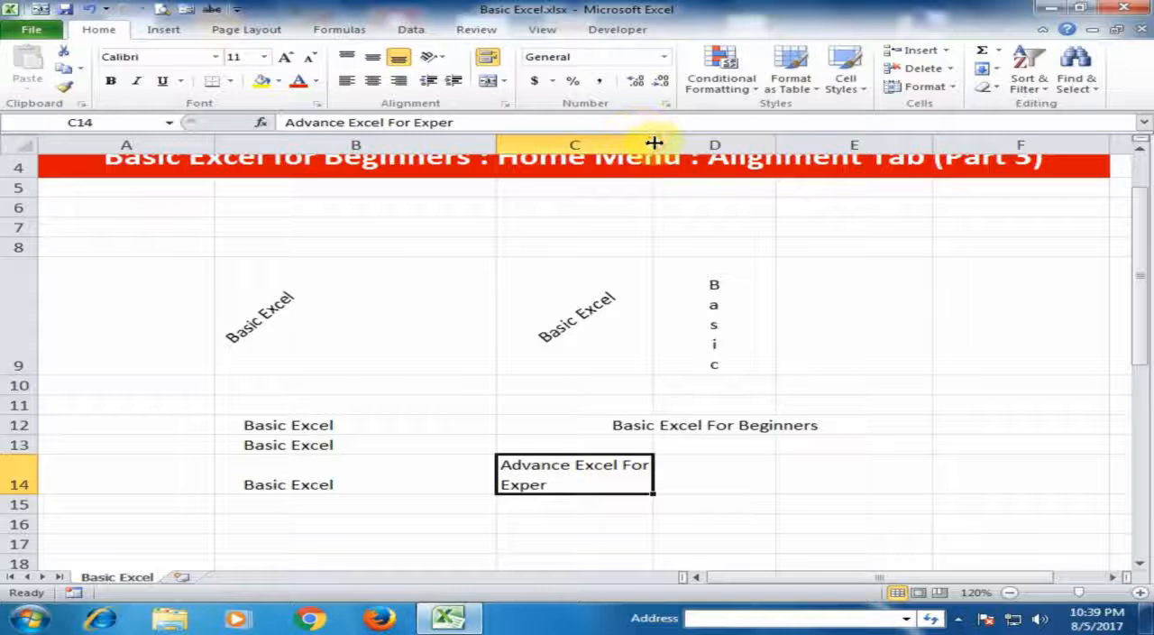
{"action": "mouse_move", "coordinate": [654, 144]}
{"action": "left_mouse_down"}
{"action": "mouse_move", "coordinate": [597, 146]}
{"action": "mouse_move", "coordinate": [635, 145]}
{"action": "left_mouse_up"}
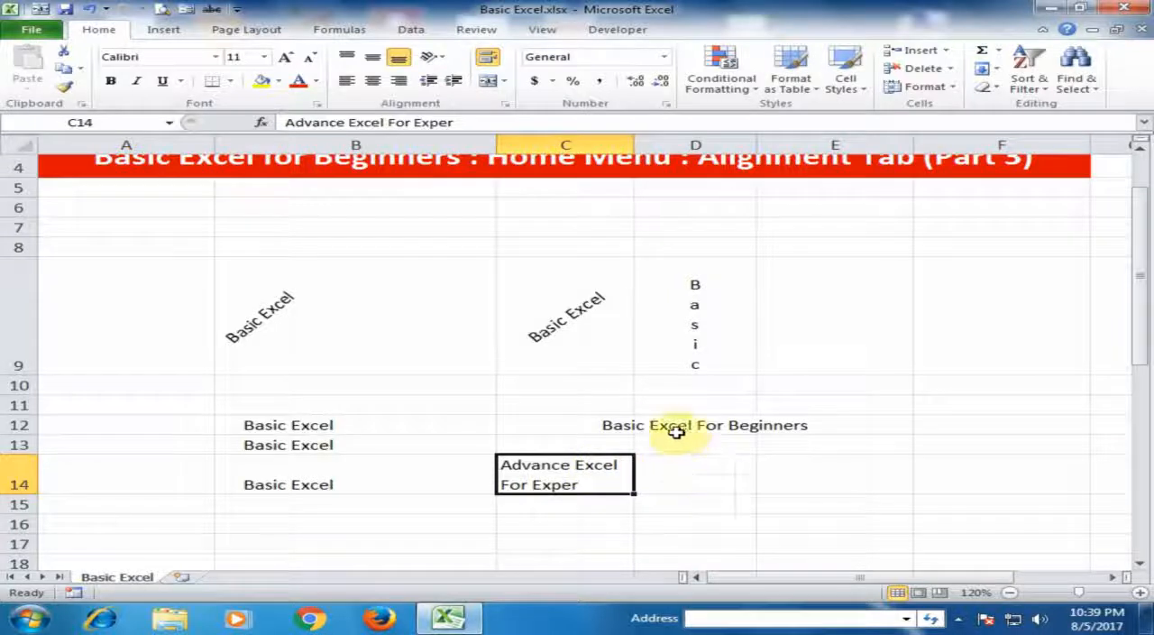
{"action": "left_click", "coordinate": [635, 424]}
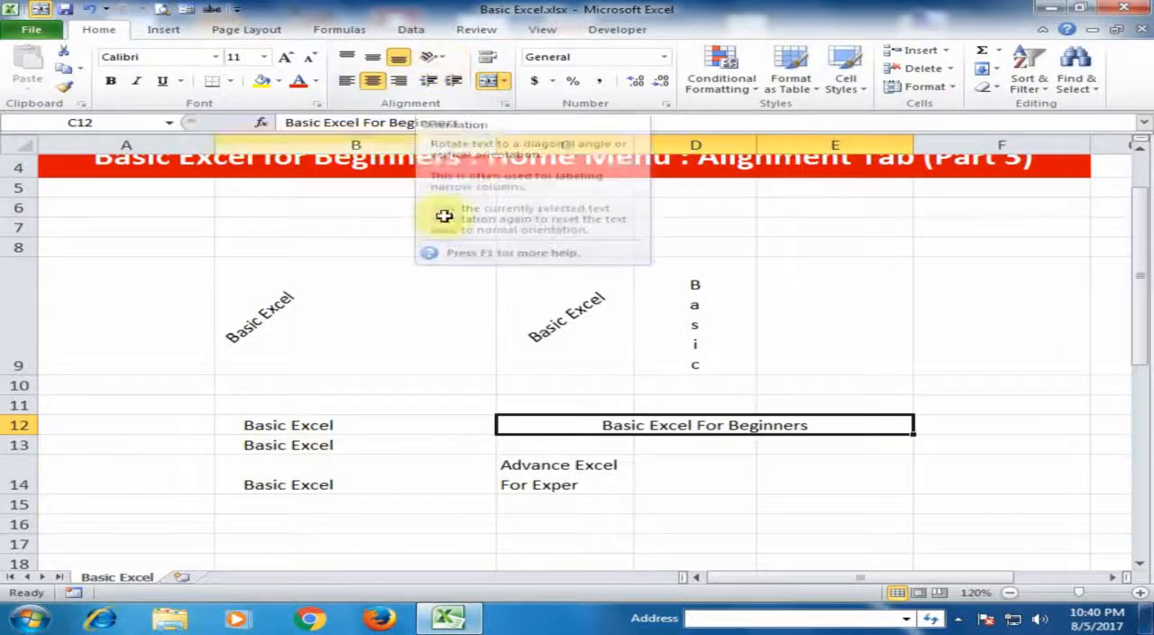
{"action": "left_click", "coordinate": [415, 405]}
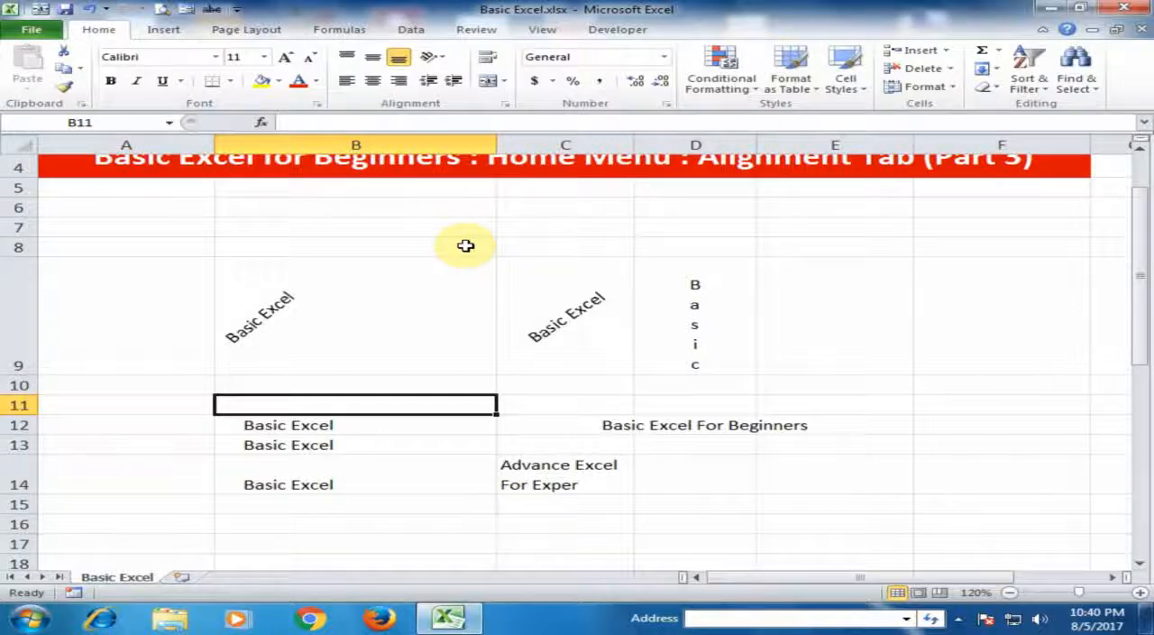
{"action": "scroll", "coordinate": [465, 245], "scroll_direction": "up", "scroll_amount": 1}
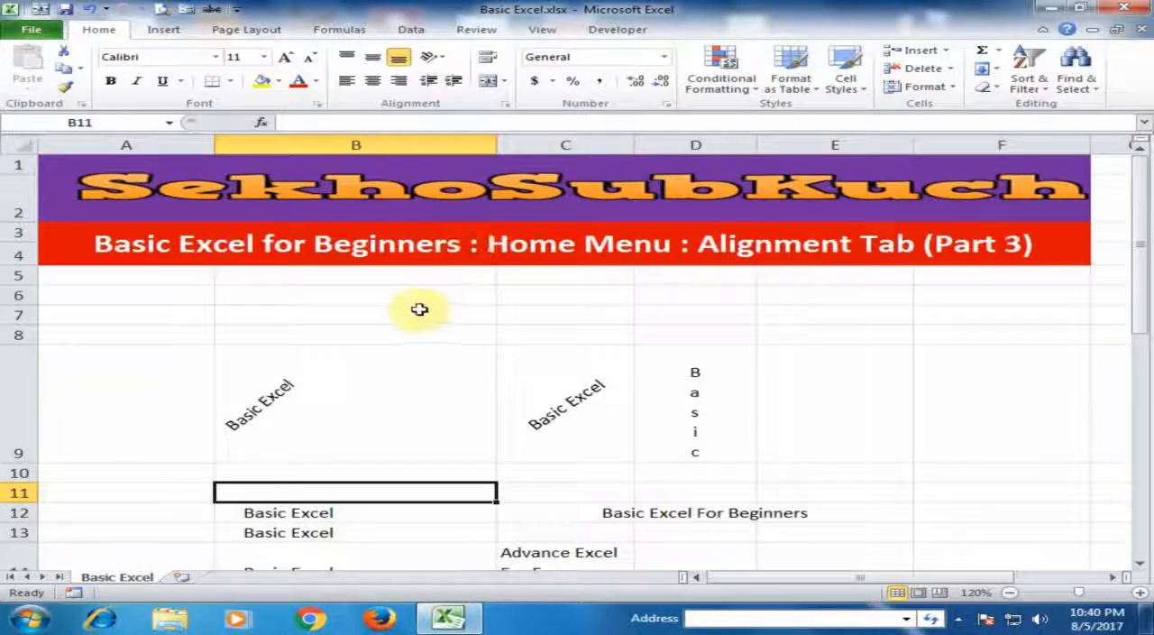